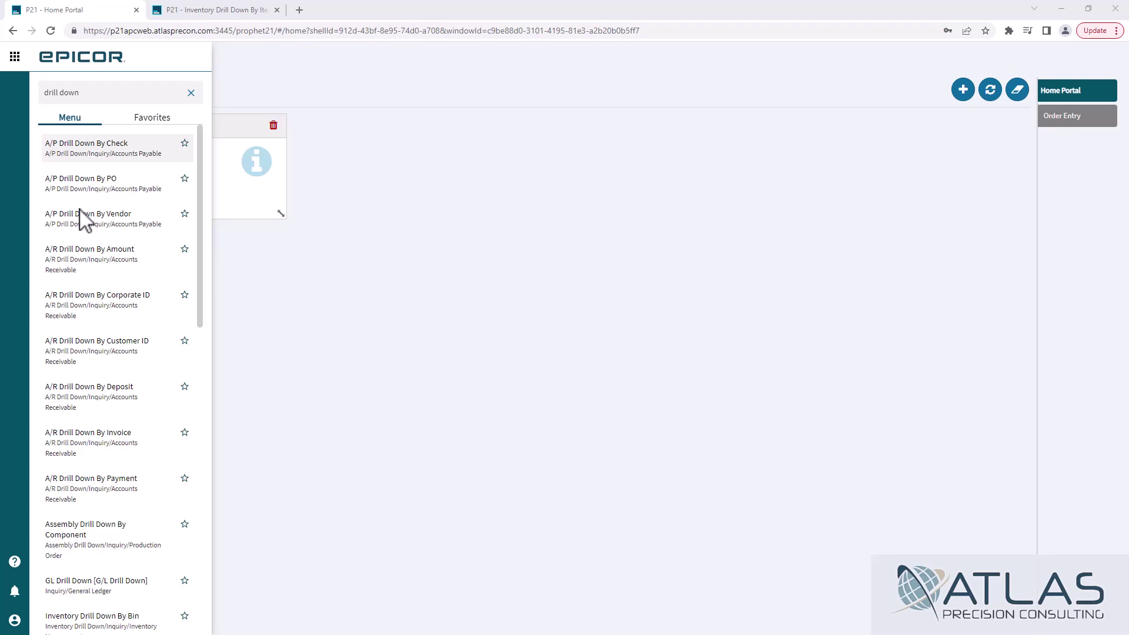
{"action": "scroll", "coordinate": [78, 220], "scroll_direction": "down", "scroll_amount": 1}
{"action": "scroll", "coordinate": [78, 219], "scroll_direction": "down", "scroll_amount": 5}
{"action": "scroll", "coordinate": [81, 220], "scroll_direction": "down", "scroll_amount": 3}
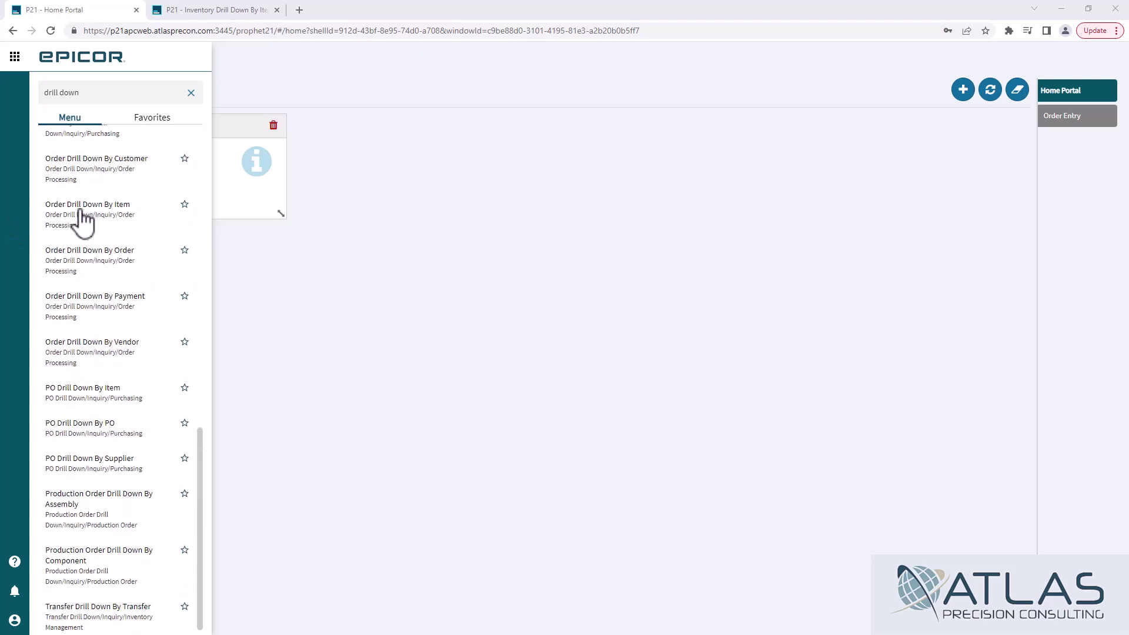
Switch to the Inventory Drill Down By Item window from the drill-down search results.
{"action": "left_click", "coordinate": [219, 11]}
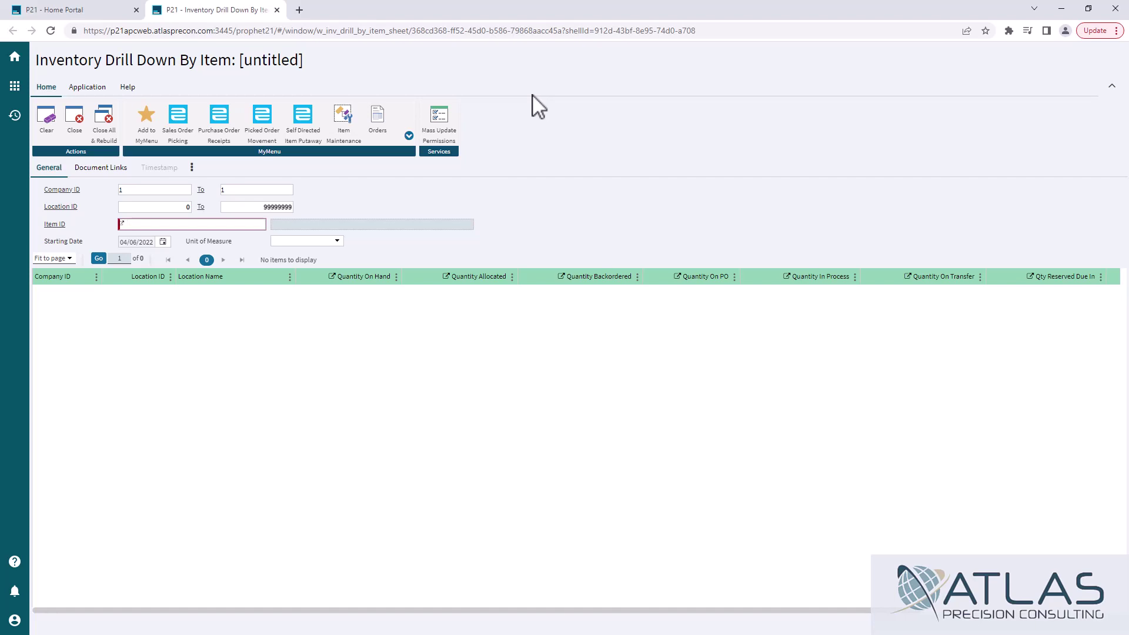
{"action": "type", "text": "bolt1"}
Load item BOLT1 (Bolt 1 Desc), showing 55 on hand at Main Warehouse.
{"action": "key", "text": "Tab"}
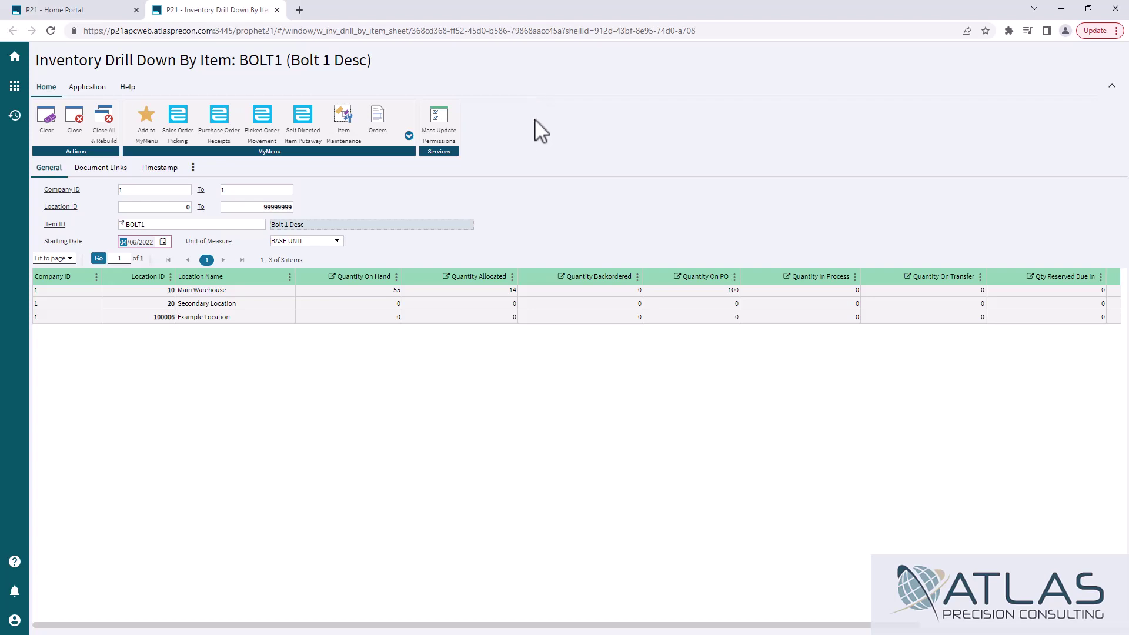
{"action": "left_click_drag", "start_coordinate": [385, 623], "coordinate": [586, 623]}
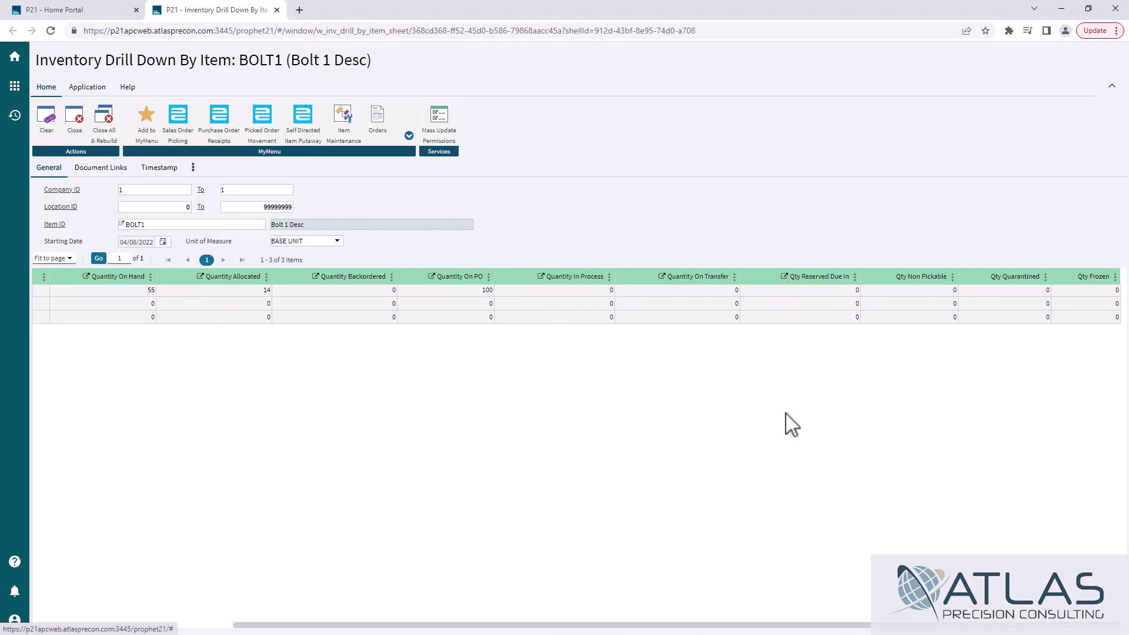
{"action": "left_click_drag", "start_coordinate": [781, 623], "coordinate": [343, 622]}
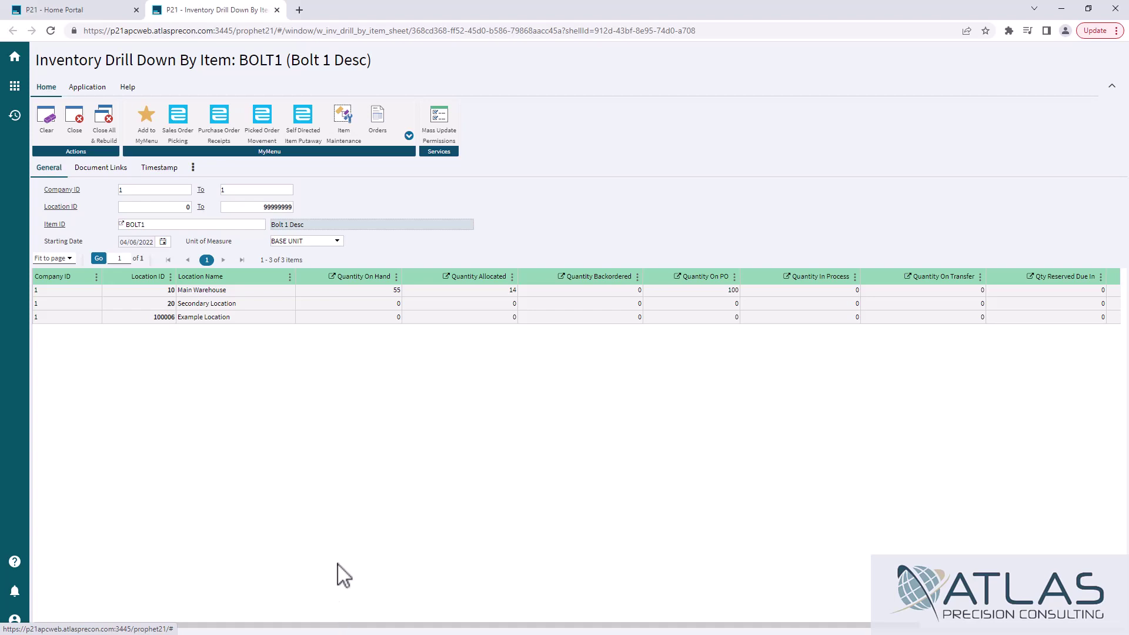
Review BOLT1's Main Warehouse on-hand transactions and its four allocations totaling 14.
{"action": "mouse_move", "coordinate": [348, 291]}
{"action": "left_click", "coordinate": [300, 289]}
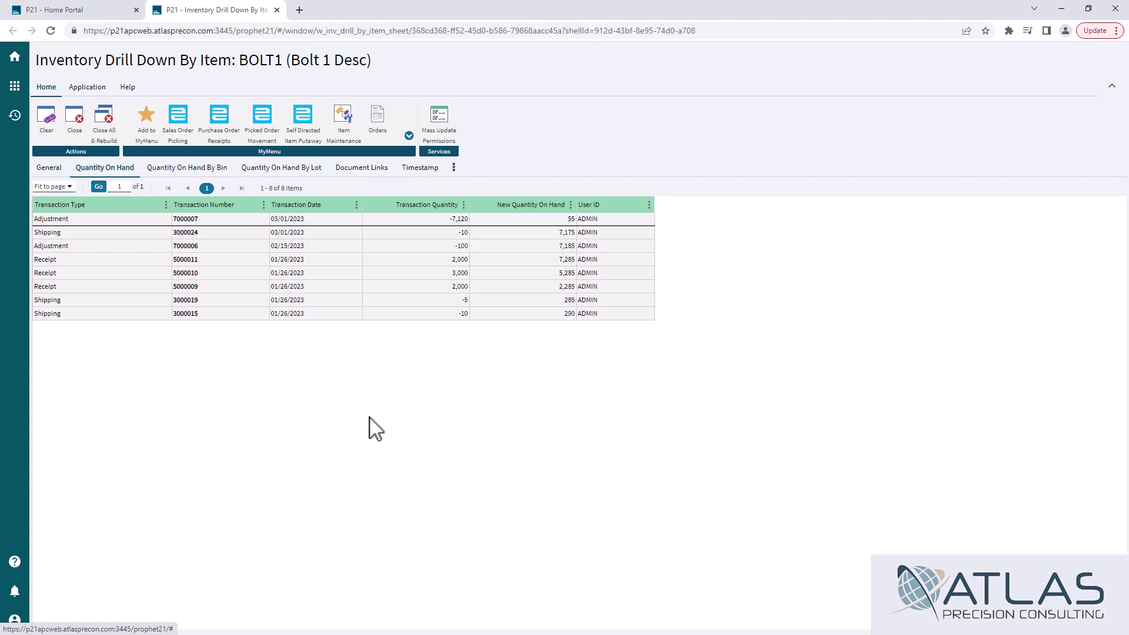
{"action": "left_click", "coordinate": [48, 168]}
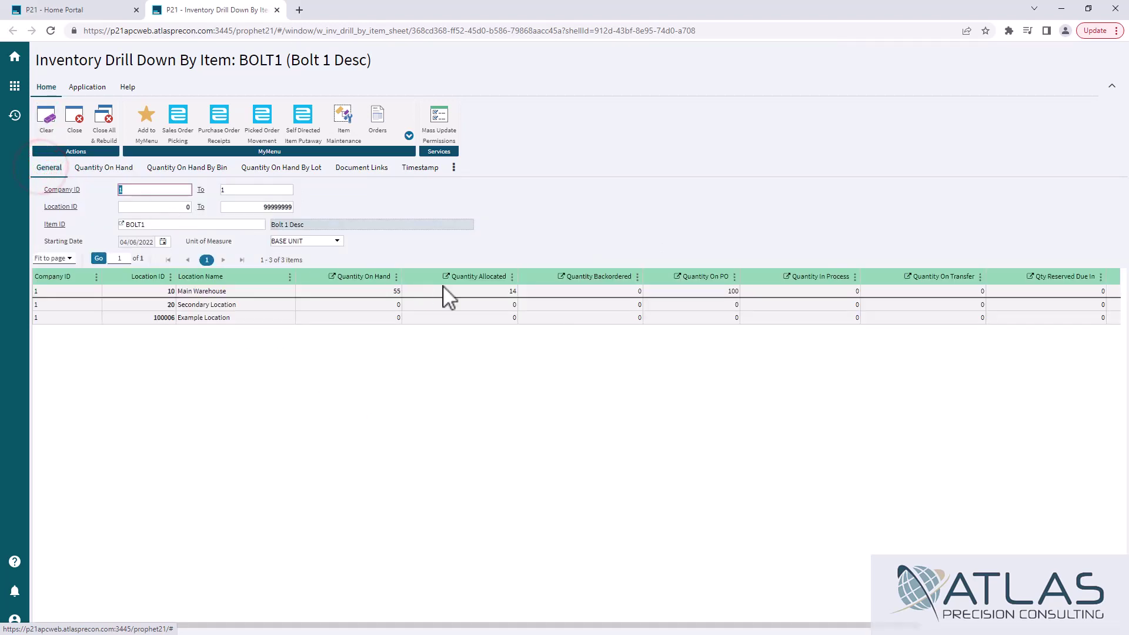
{"action": "left_click", "coordinate": [411, 304]}
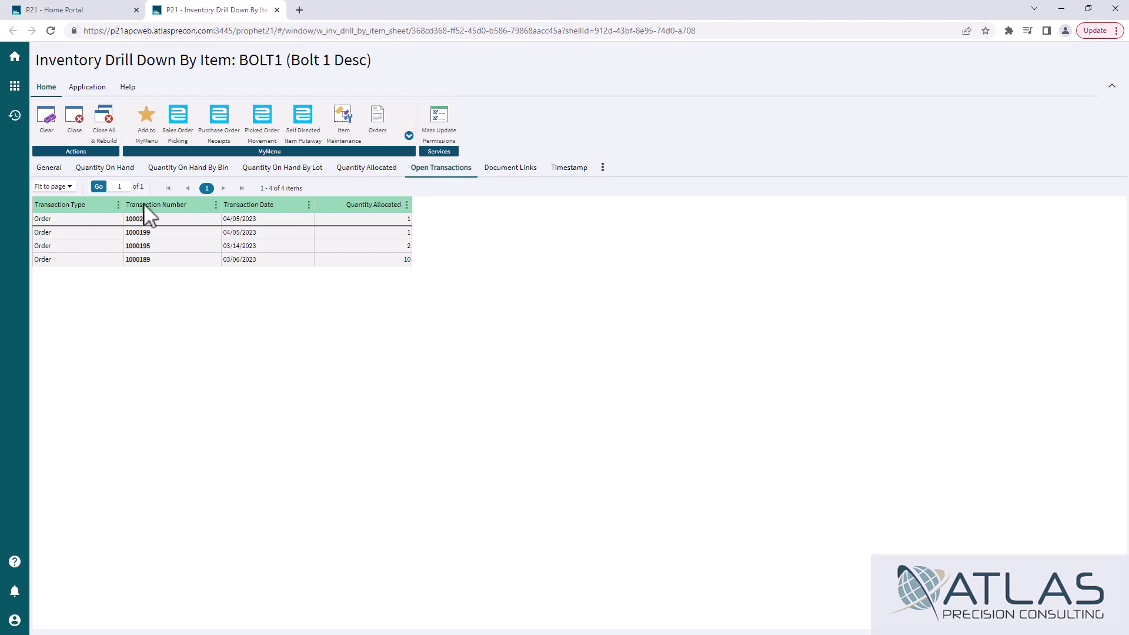
{"action": "left_click", "coordinate": [45, 167]}
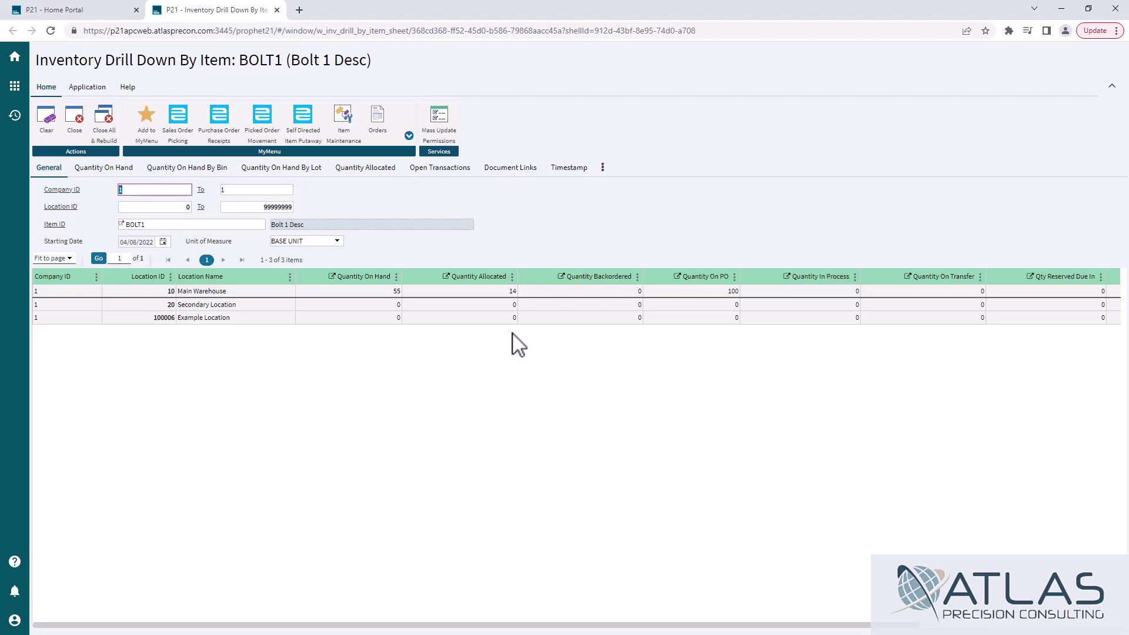
Dismiss the Quantity On Hand column menu, close the BOLT1 drill-down, and clear the menu search.
{"action": "left_click", "coordinate": [398, 277]}
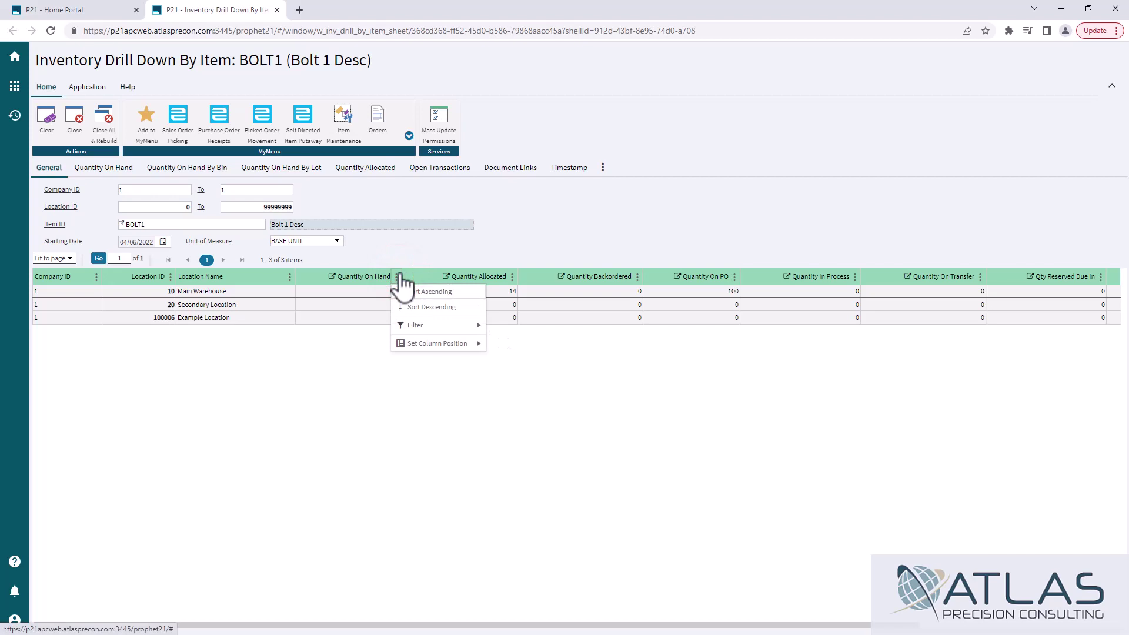
{"action": "left_click", "coordinate": [325, 411]}
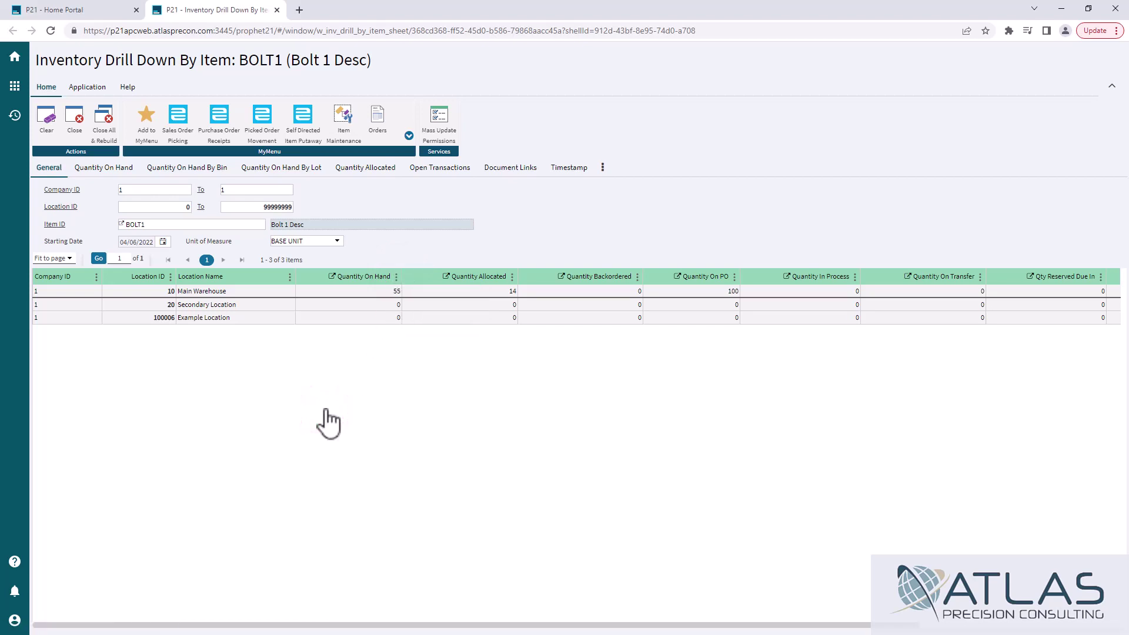
{"action": "left_click", "coordinate": [76, 134]}
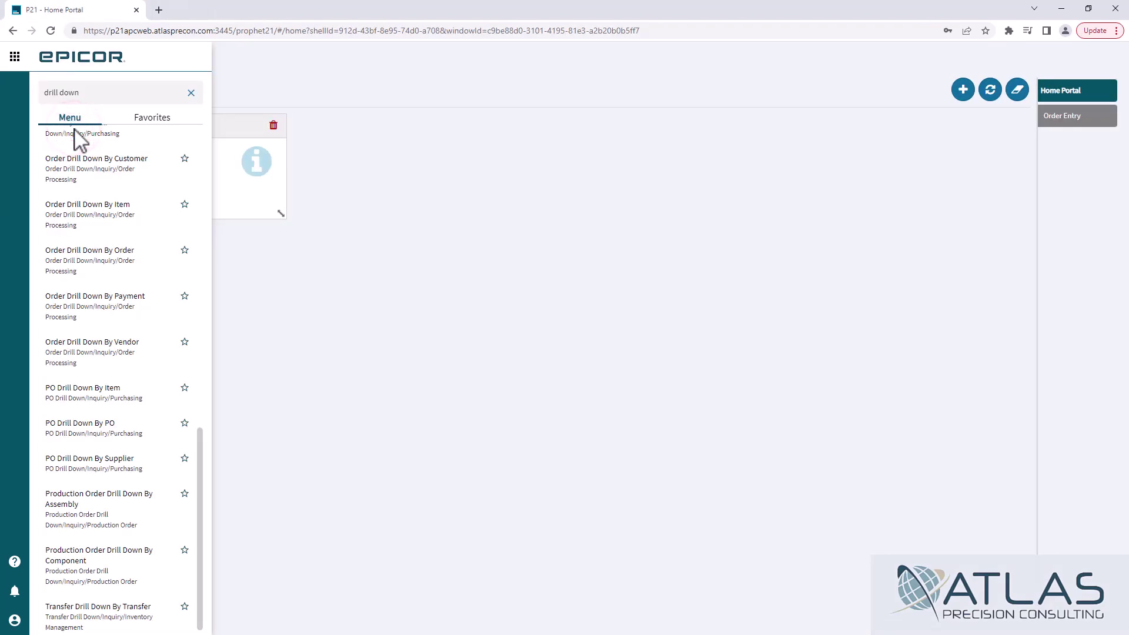
{"action": "triple_click", "coordinate": [110, 95]}
{"action": "type", "text": "in"}
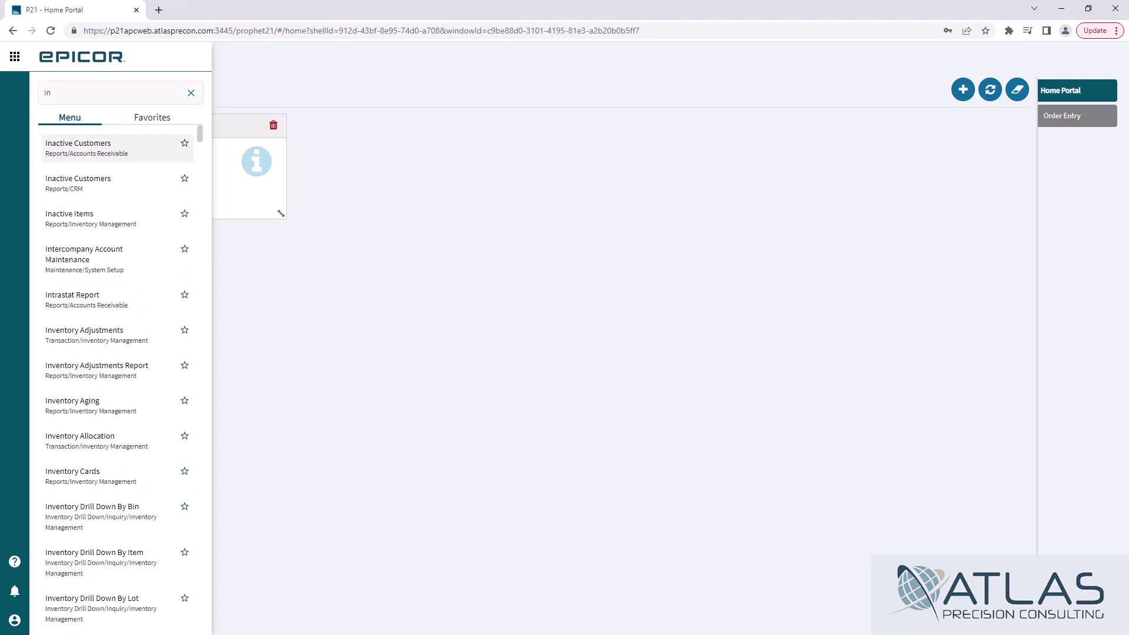
{"action": "type", "text": " drill"}
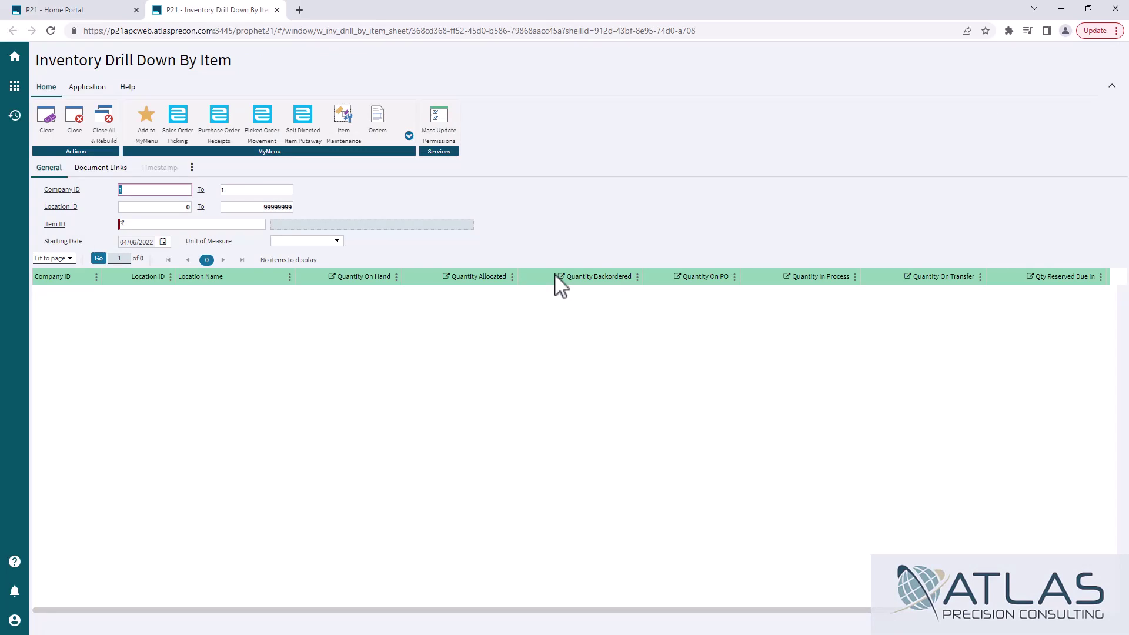
Open Find Item from the Item ID field and switch it to the Item Extended popup.
{"action": "double_click", "coordinate": [132, 225]}
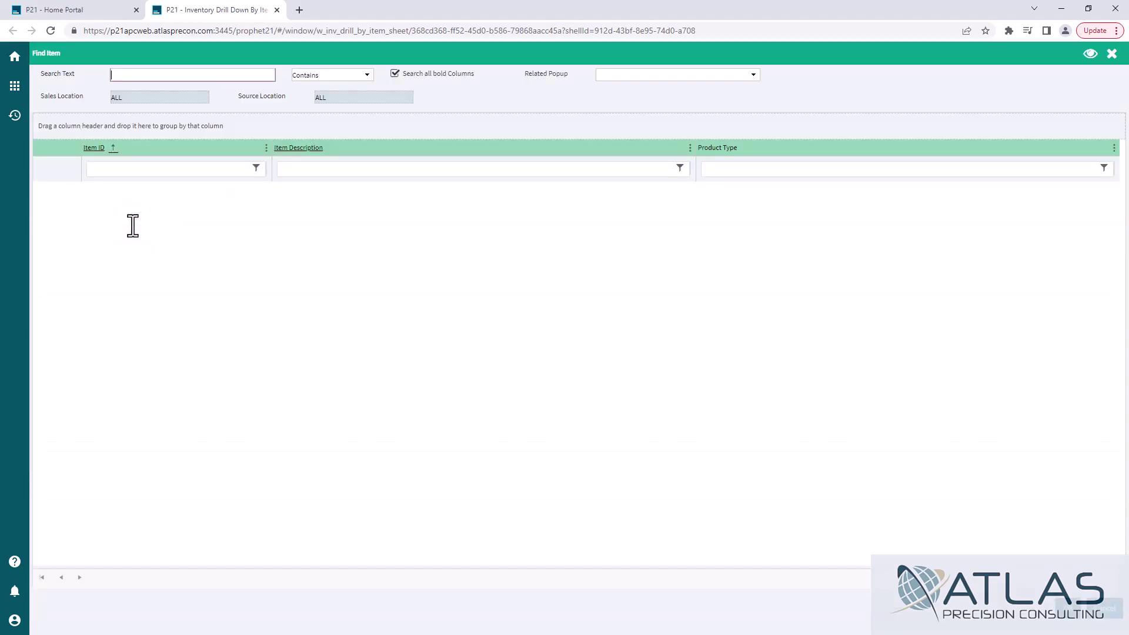
{"action": "left_click", "coordinate": [679, 77]}
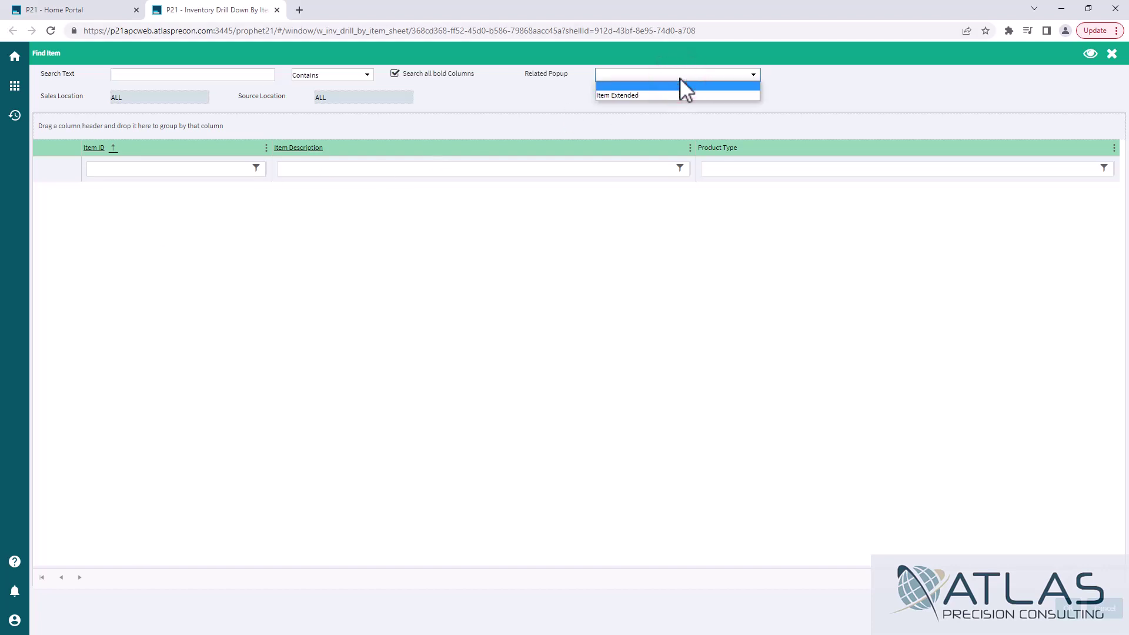
{"action": "key", "text": "Down"}
{"action": "left_click", "coordinate": [669, 96]}
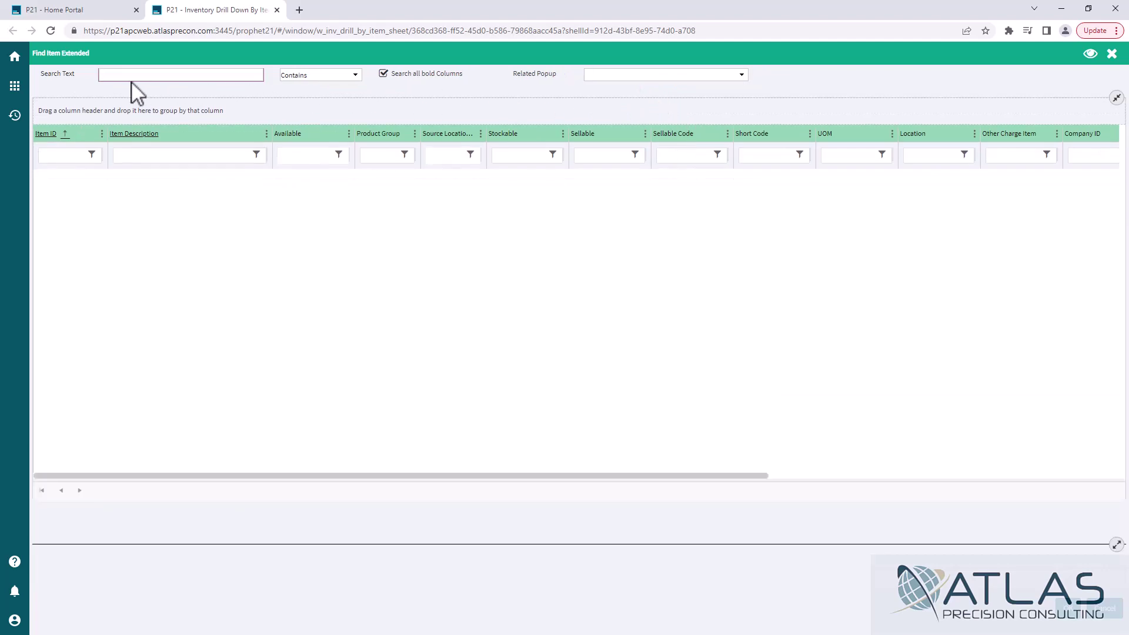
Search for BOLT1 in the extended Find Item view and scroll through its result columns.
{"action": "left_click", "coordinate": [115, 80]}
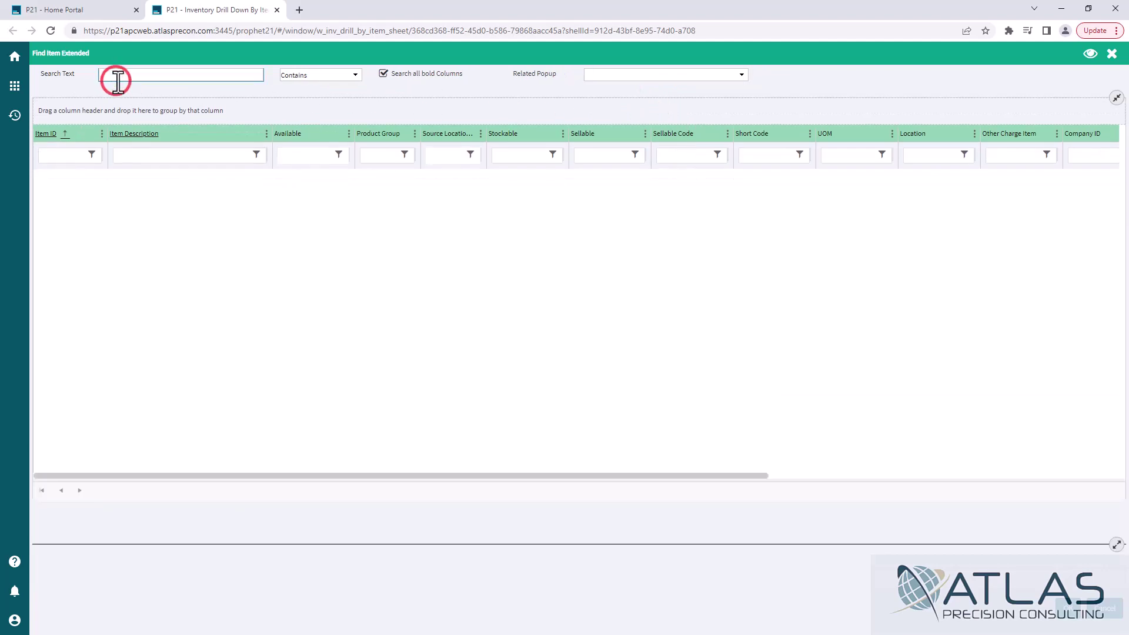
{"action": "type", "text": "bolt1"}
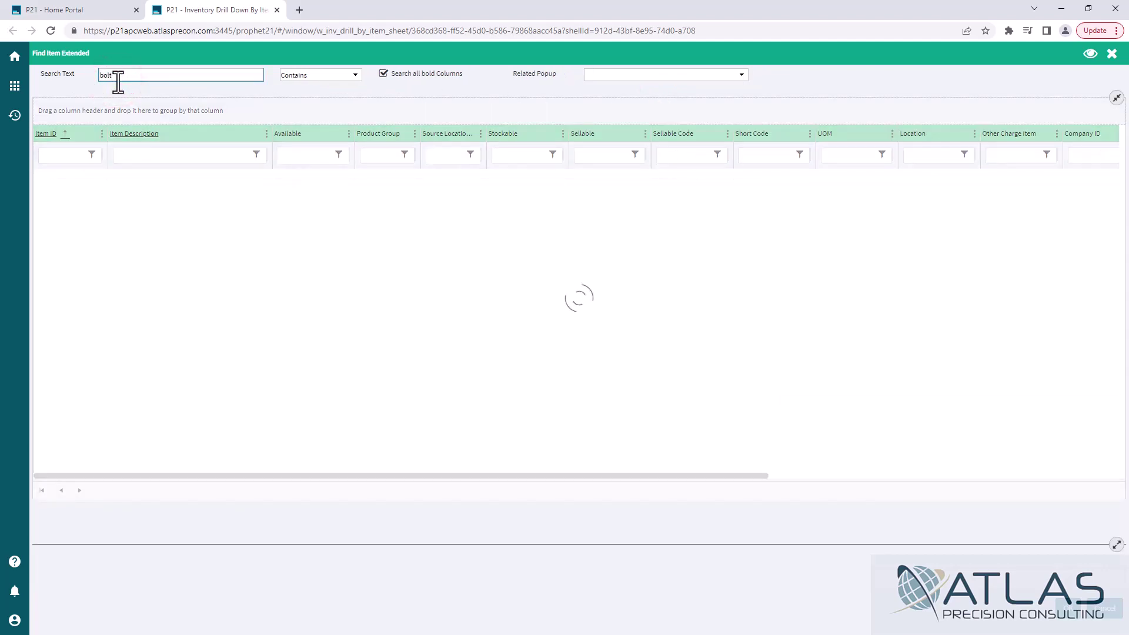
{"action": "key", "text": "Tab"}
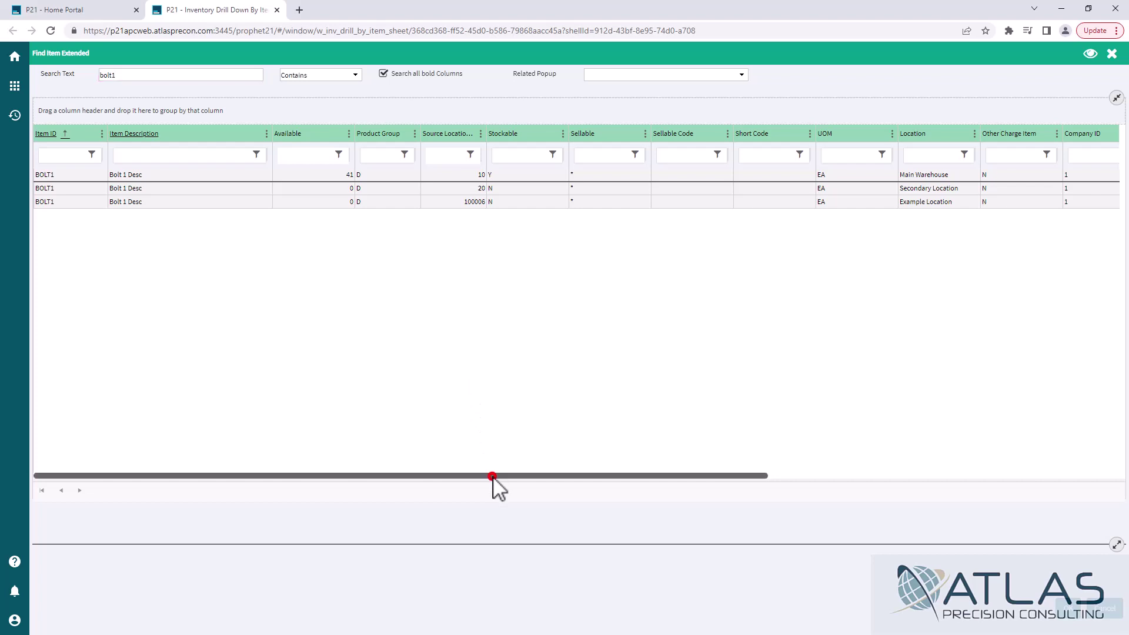
{"action": "left_click_drag", "start_coordinate": [492, 477], "coordinate": [559, 477]}
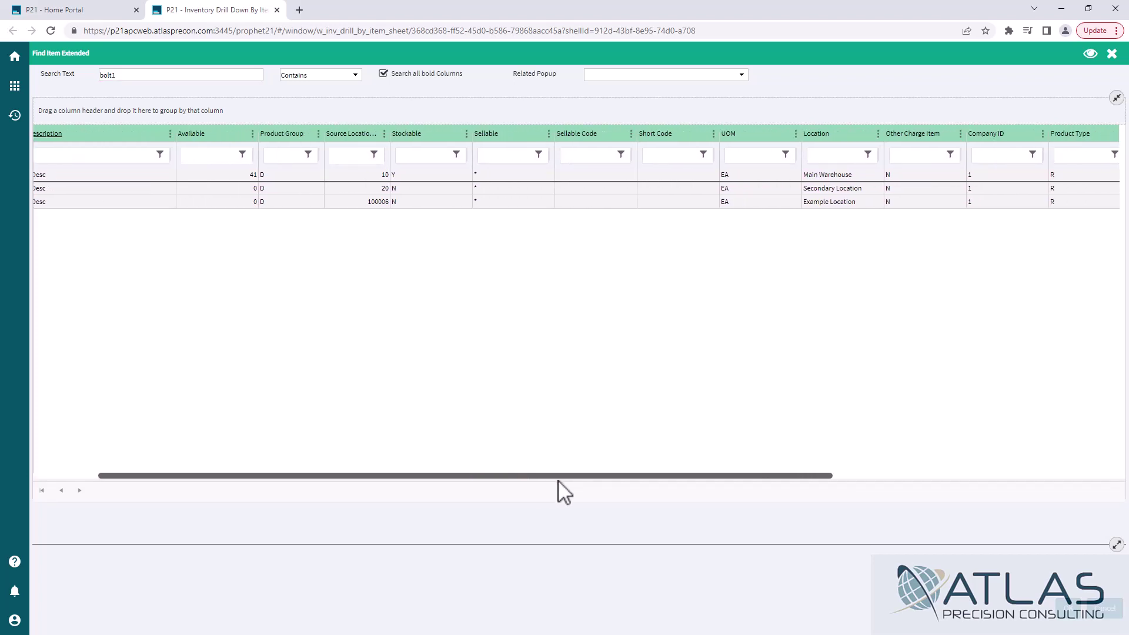
{"action": "left_click_drag", "start_coordinate": [558, 477], "coordinate": [937, 462]}
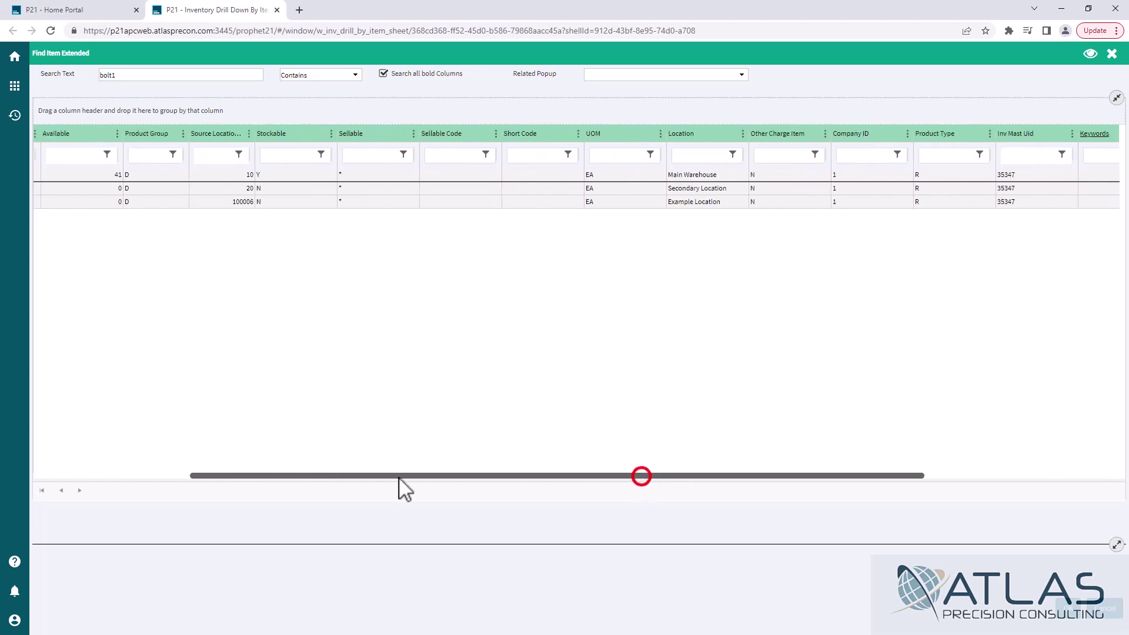
{"action": "left_click_drag", "start_coordinate": [374, 490], "coordinate": [209, 486]}
{"action": "left_click", "coordinate": [131, 75]}
Trim the search text from 'bolt1' to 'bolt' to list all bolt items.
{"action": "key", "text": "BackSpace"}
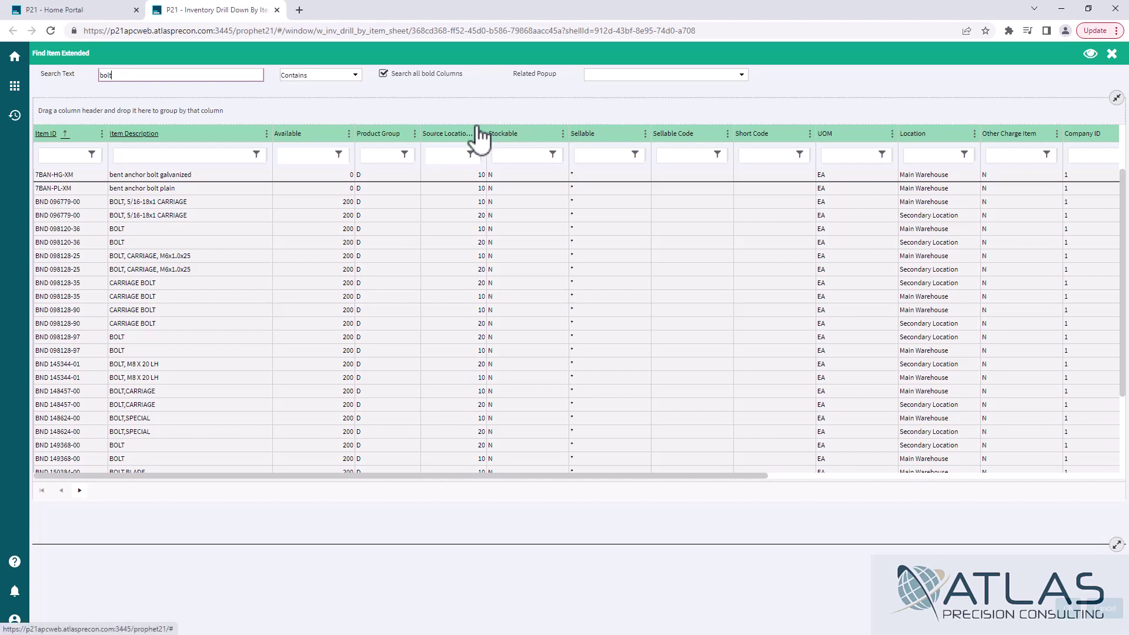
Group the bolt results by Source Location Id and collapse group 10, leaving location 20 visible.
{"action": "left_click_drag", "start_coordinate": [450, 134], "coordinate": [92, 113]}
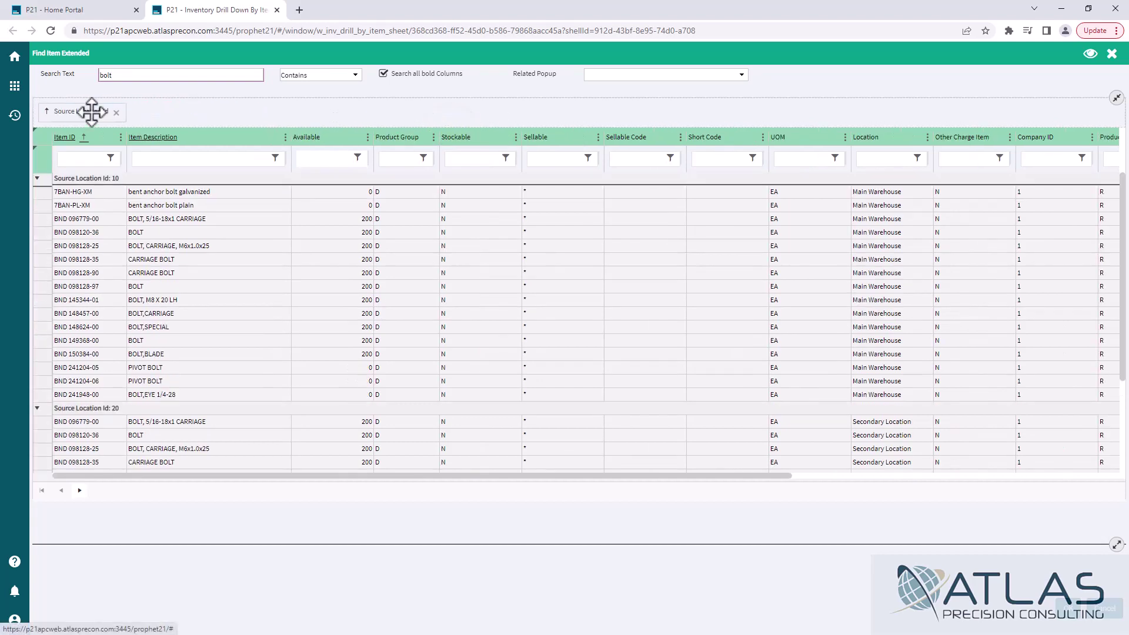
{"action": "left_click", "coordinate": [37, 179]}
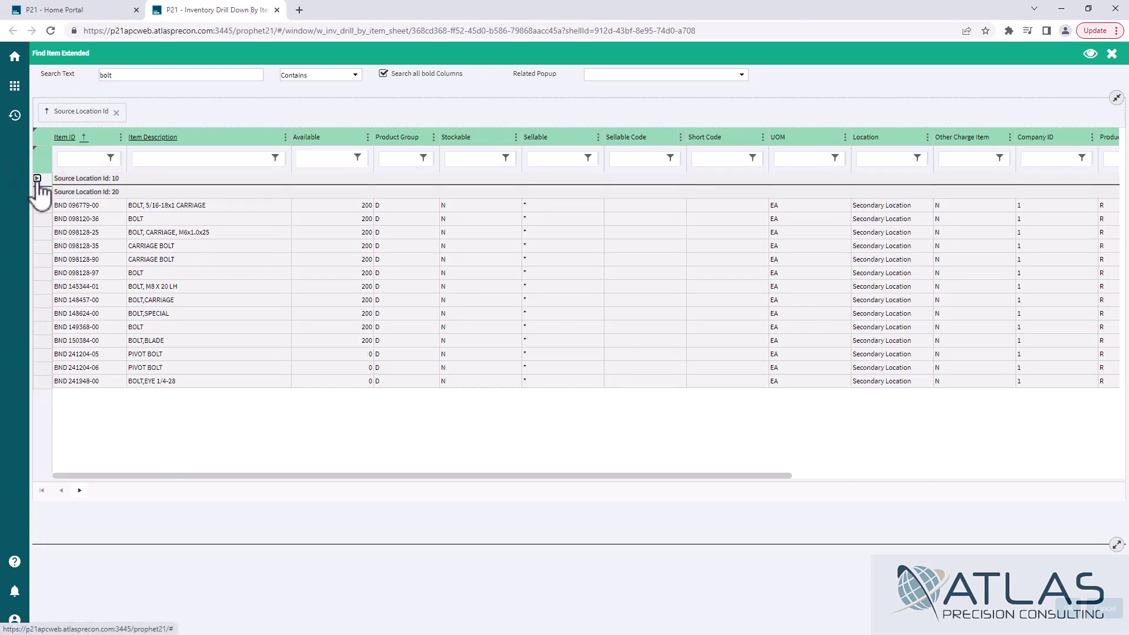